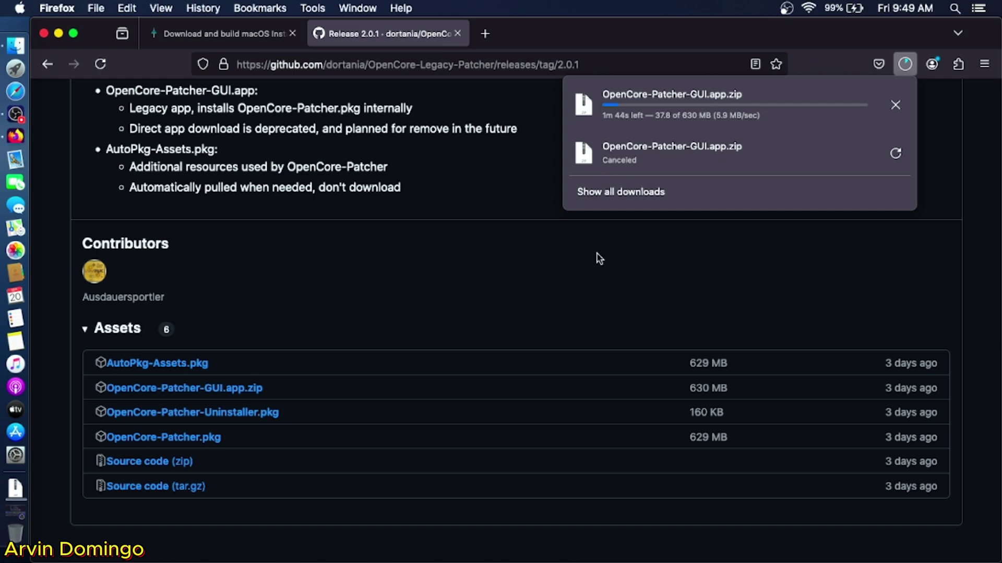
Cancel the OpenCore-Patcher-GUI.app.zip download and minimize the browser window.
click(901, 106)
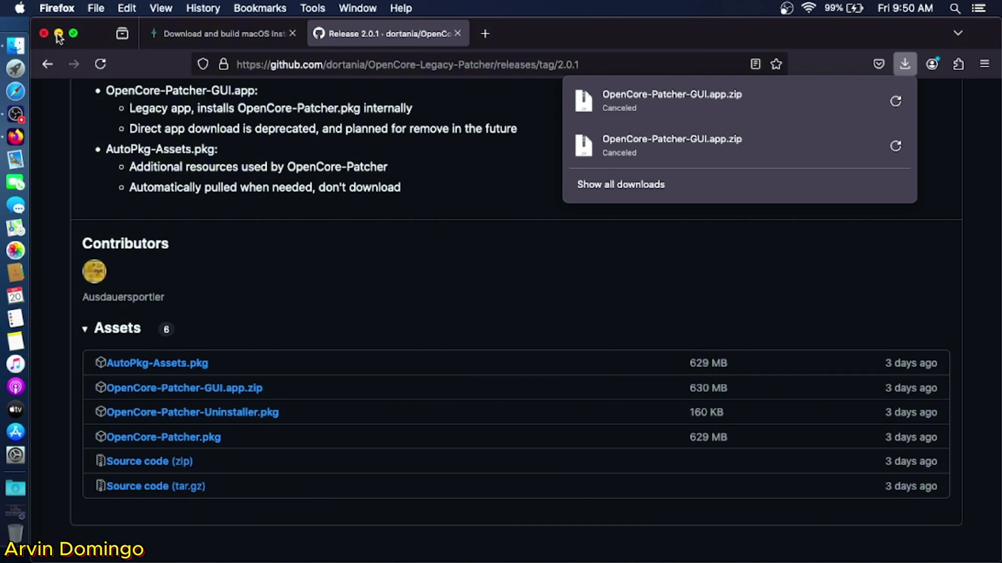
click(894, 106)
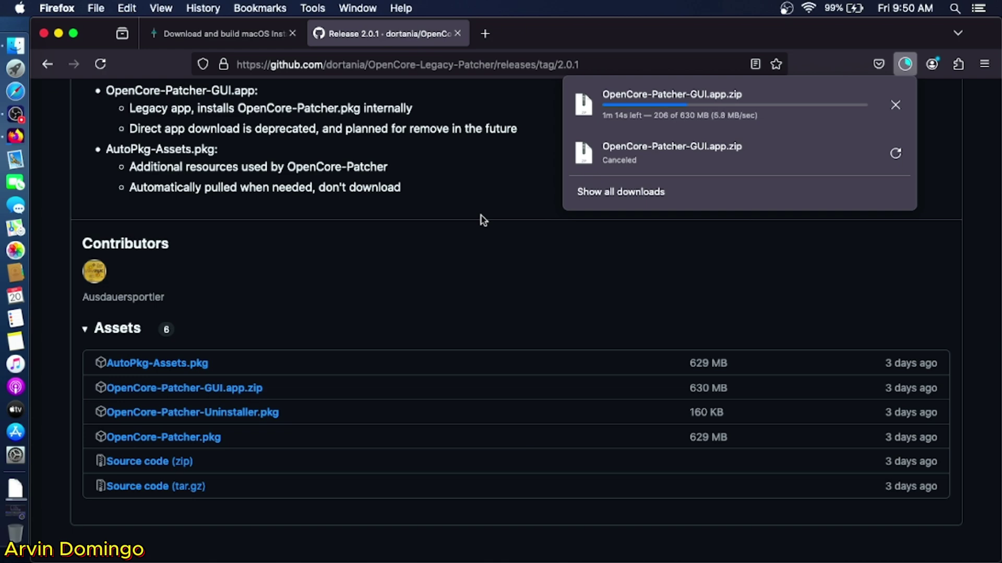
click(896, 105)
click(684, 35)
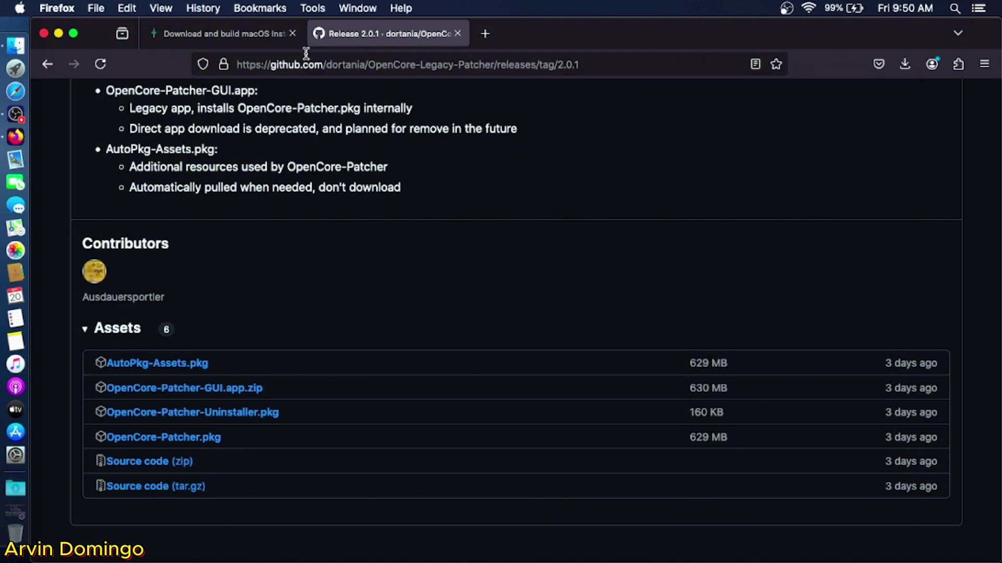
click(60, 34)
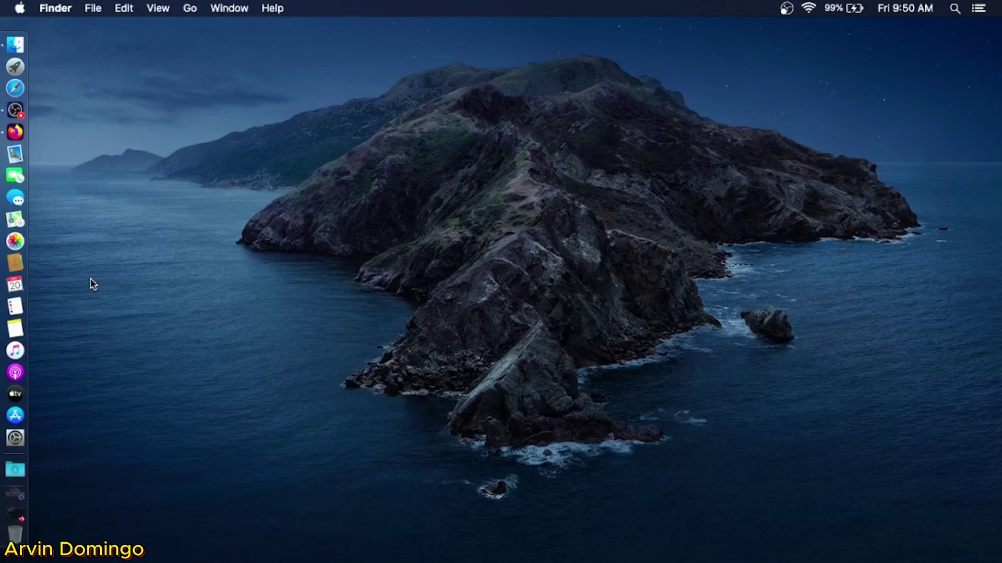
Open the Documents folder in Finder and extract OpenCore-Patcher-GUI.app.zip.
click(33, 48)
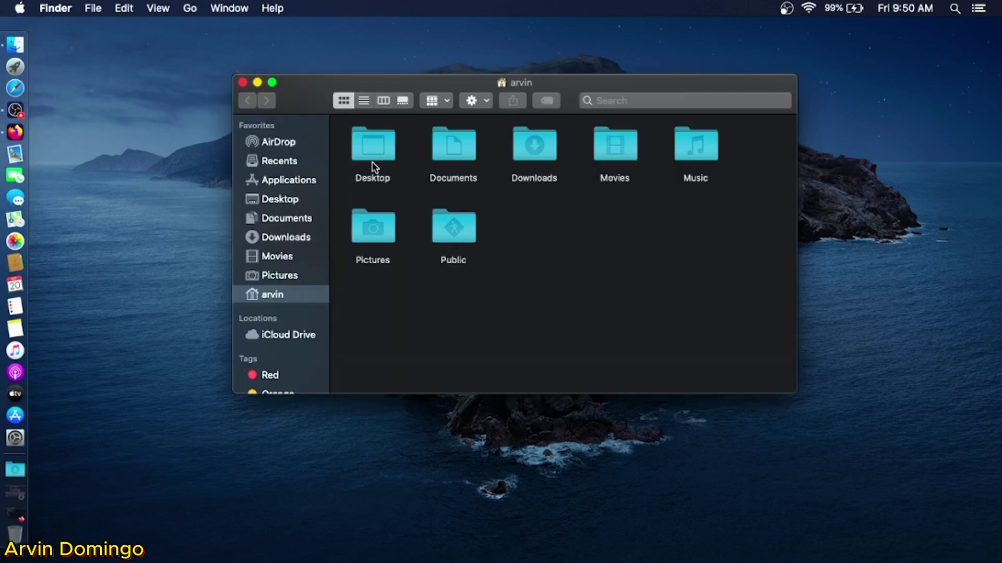
double_click(445, 152)
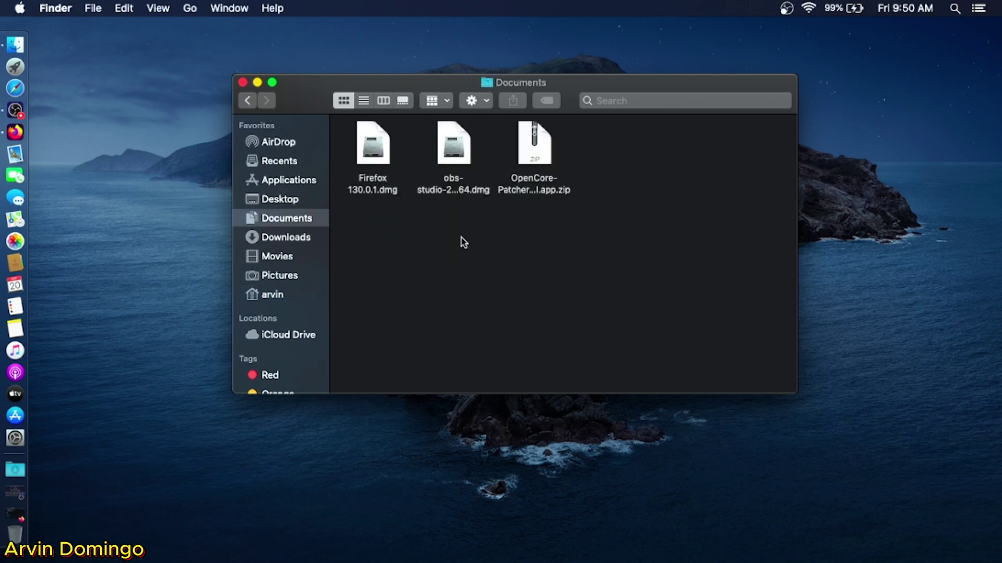
double_click(540, 166)
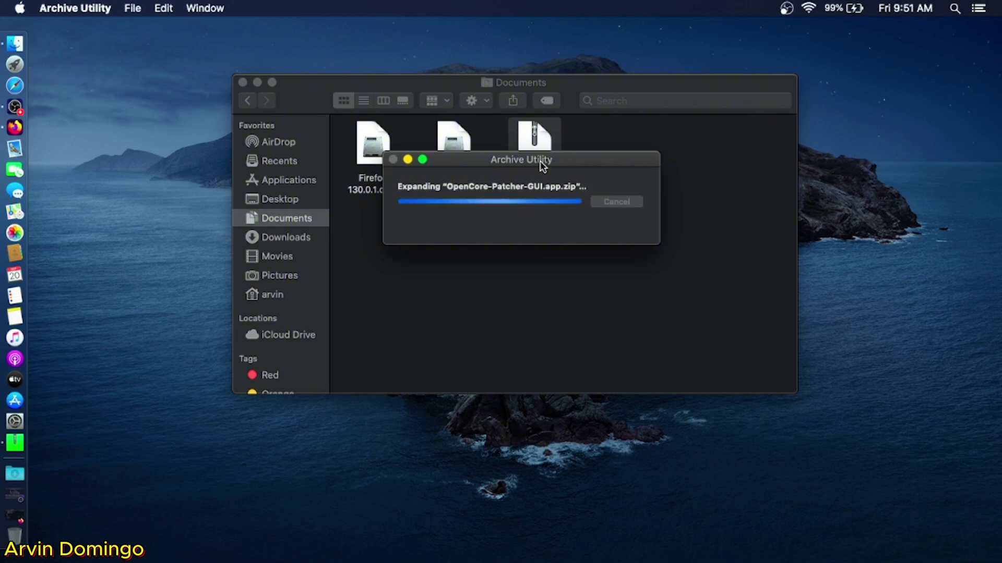
Move the extracted OpenCore-Patcher app from the Documents folder to the Trash.
drag(558, 163, 389, 266)
right_click(391, 264)
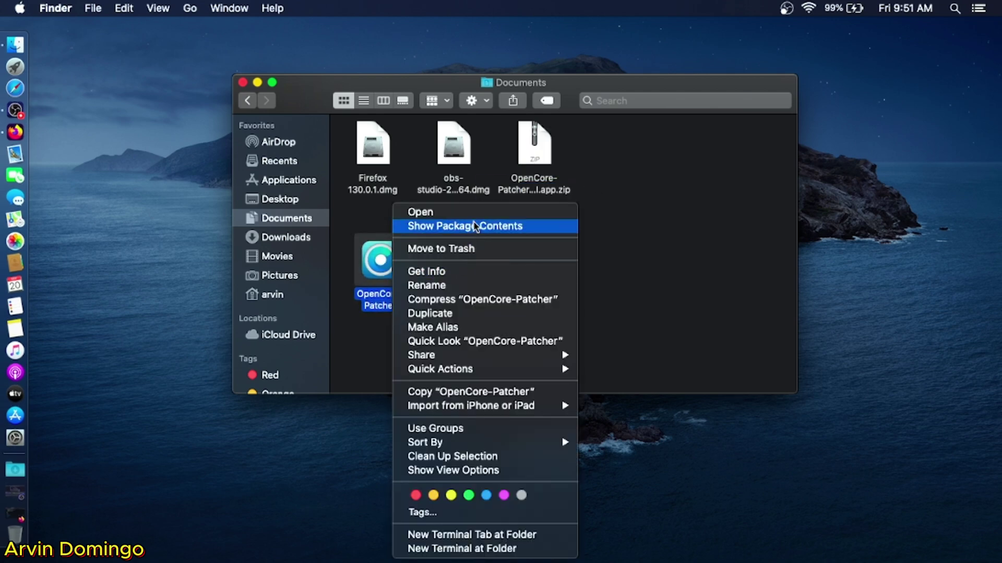
click(622, 247)
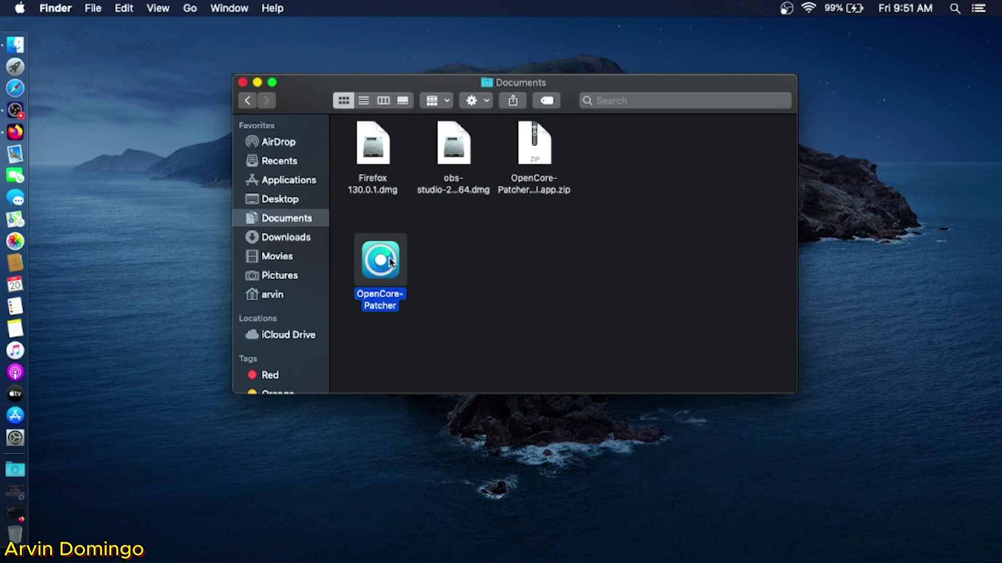
mouse_move(391, 261)
mouse_down()
mouse_move(324, 175)
mouse_move(444, 248)
mouse_move(402, 260)
mouse_up()
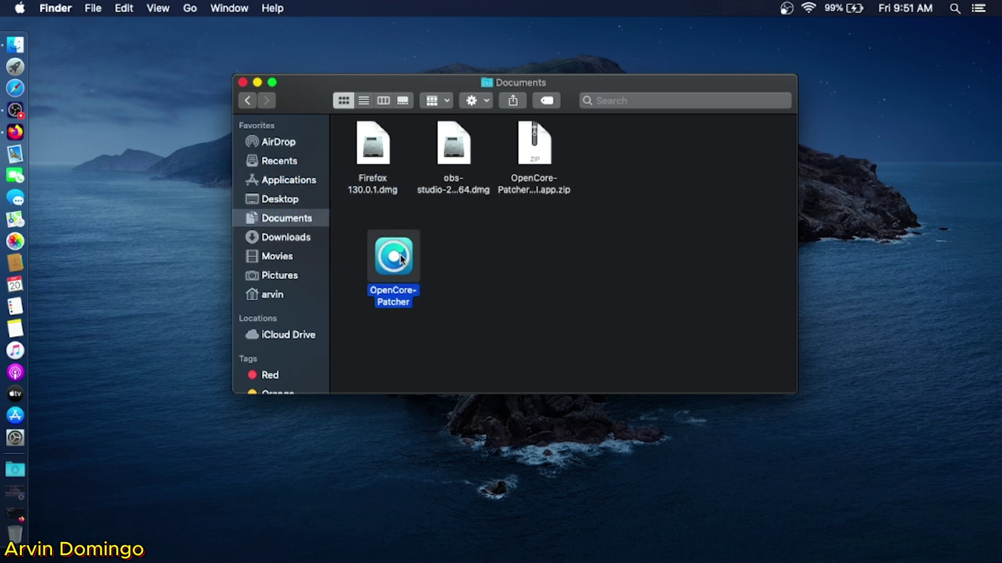
right_click(402, 259)
click(459, 251)
Launch OpenCore-Patcher from the Applications folder and allow the downloaded app to open.
click(308, 182)
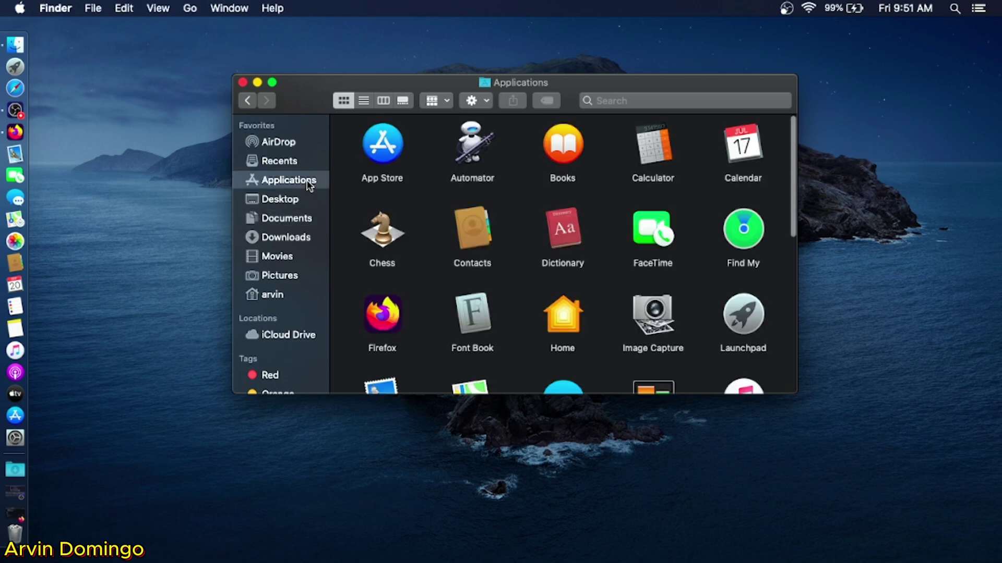
scroll(514, 255, down, 10)
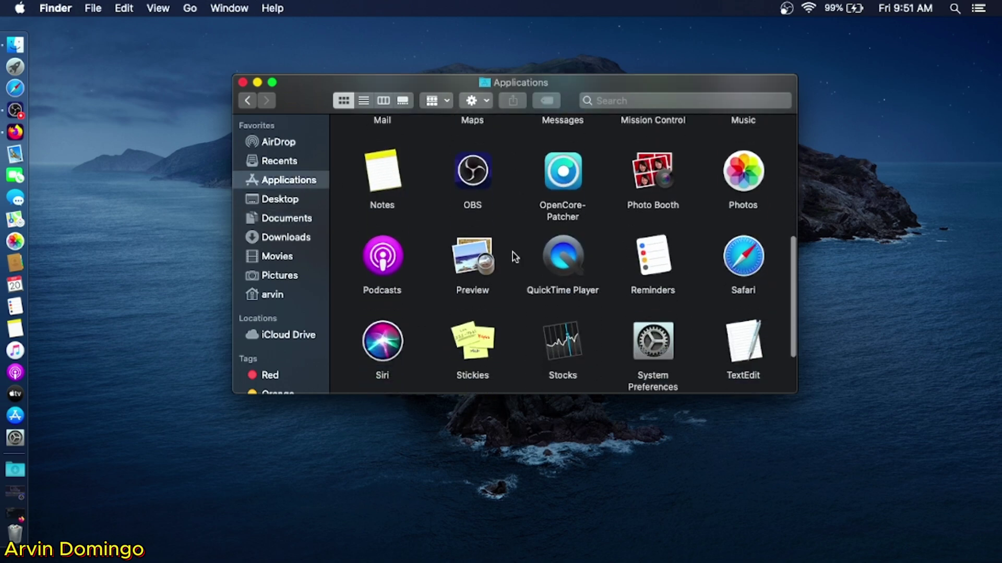
scroll(513, 256, up, 2)
double_click(570, 233)
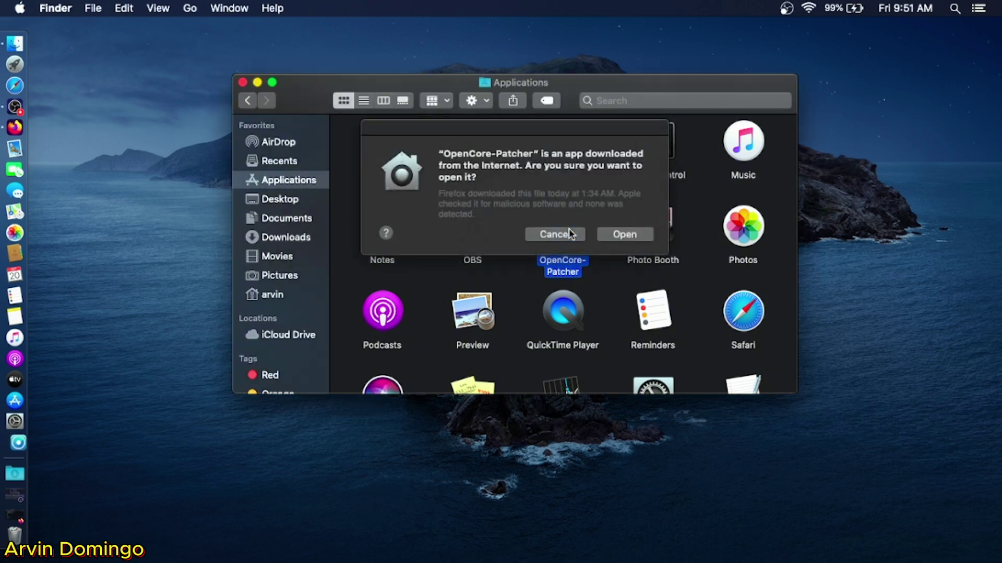
click(625, 235)
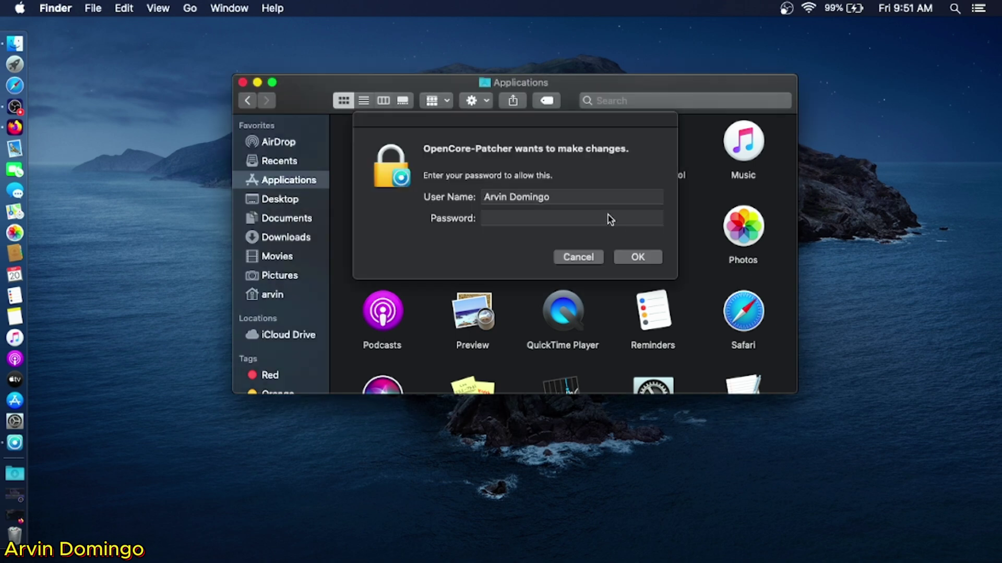
Enter the account password to authorize OpenCore-Patcher to make changes.
click(609, 216)
text(********)
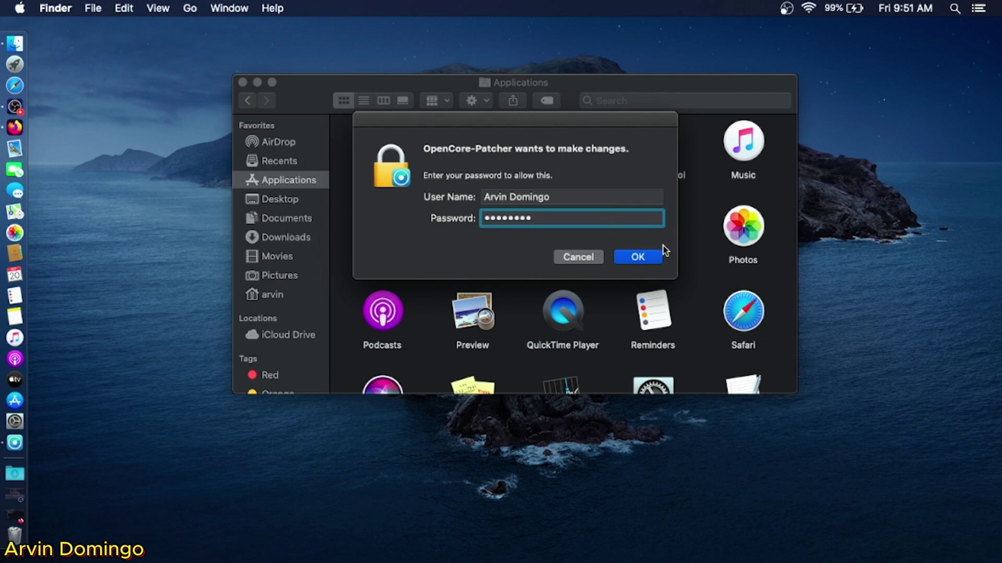
click(647, 256)
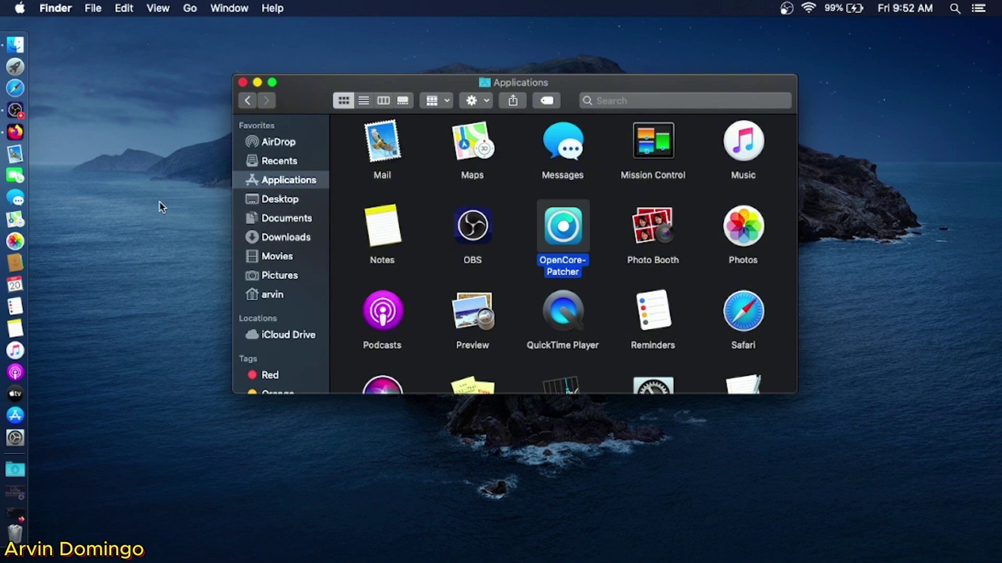
Launch OpenCore-Patcher again and enter the account password to allow installing its additional components.
double_click(567, 233)
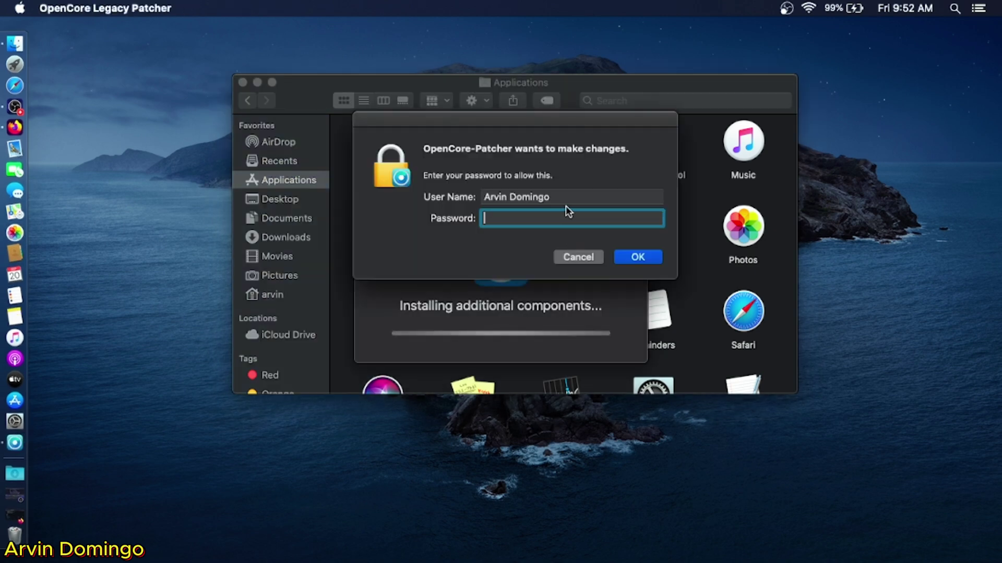
text(••••••••)
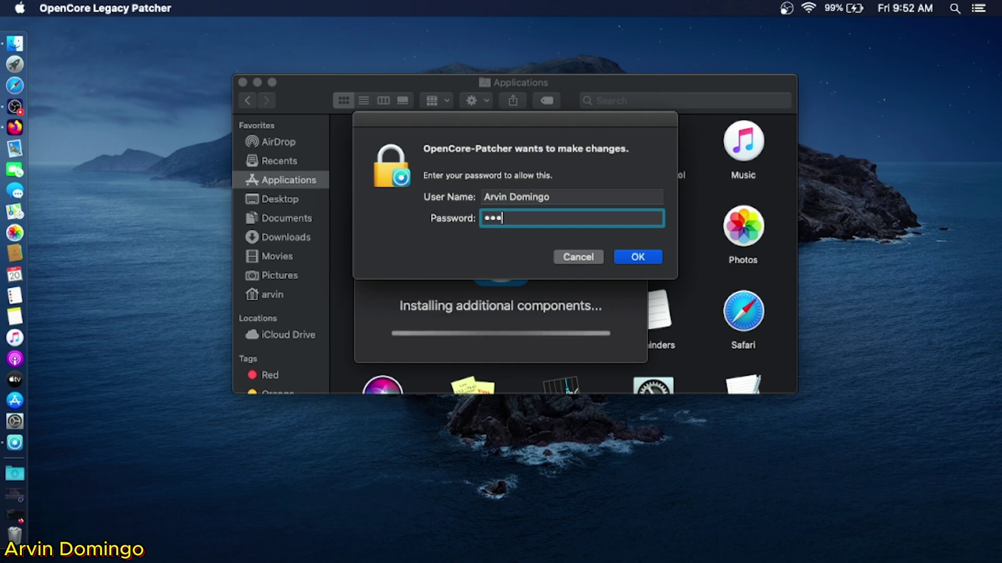
key(Return)
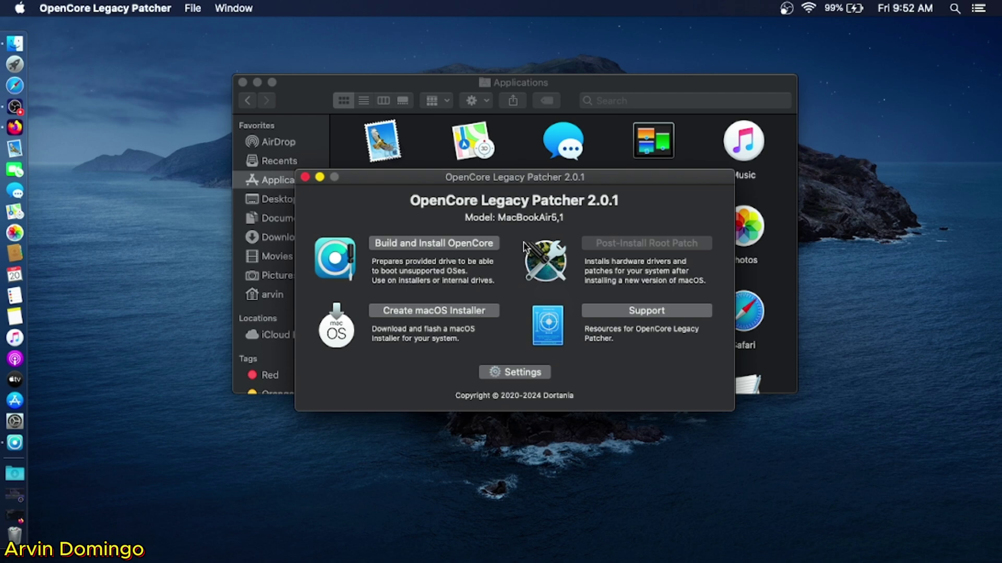
Start downloading the macOS Sequoia 15.0 installer for a new macOS installer and close the Finder window.
click(457, 310)
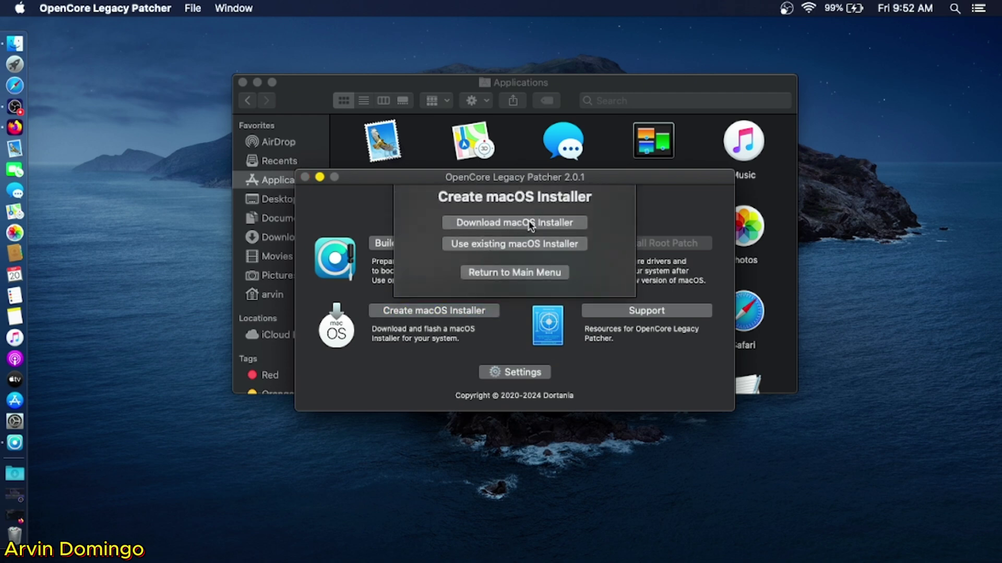
click(530, 223)
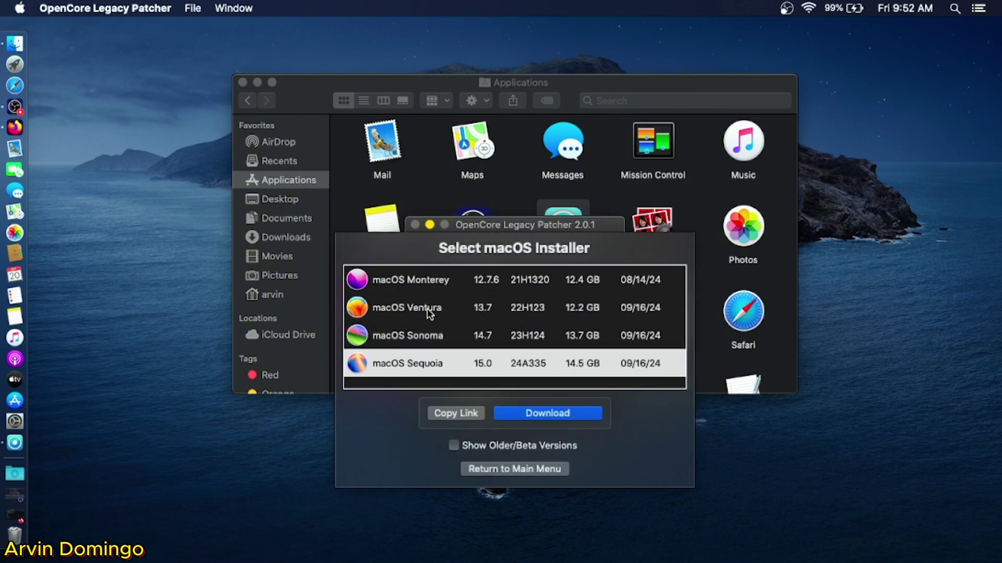
click(553, 412)
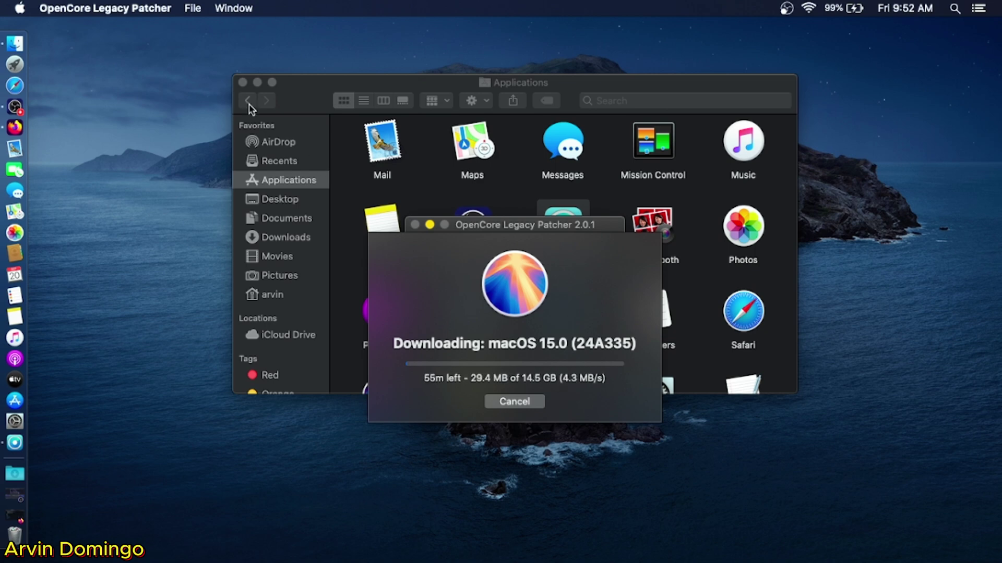
click(243, 83)
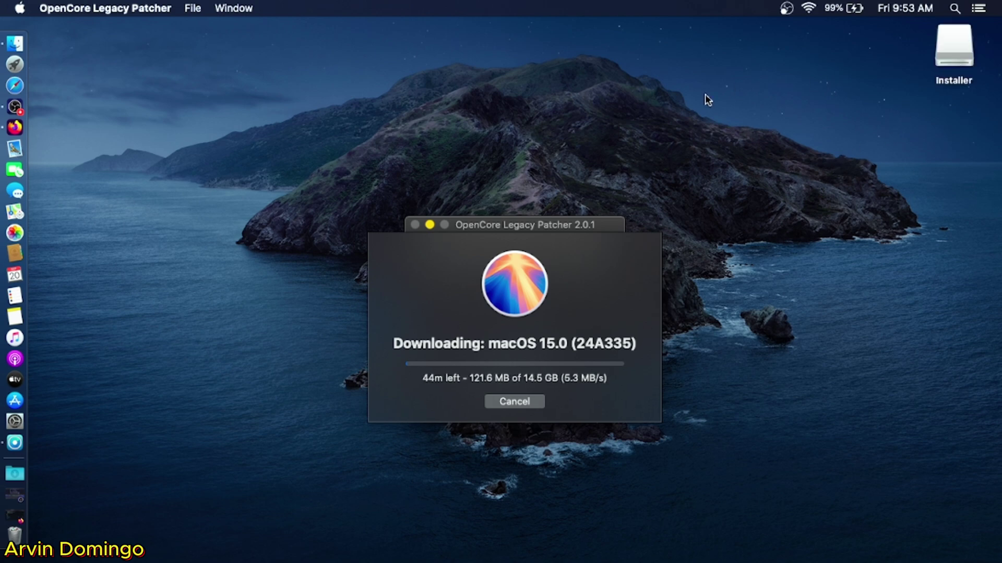
Open Disk Utility and show all devices in its sidebar.
key(super+space)
text(d)
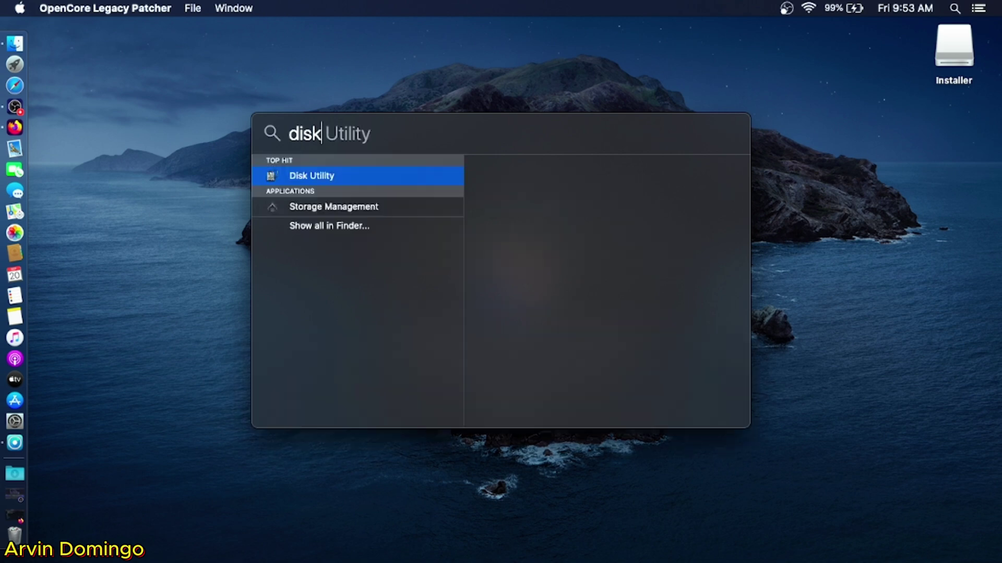
key(Return)
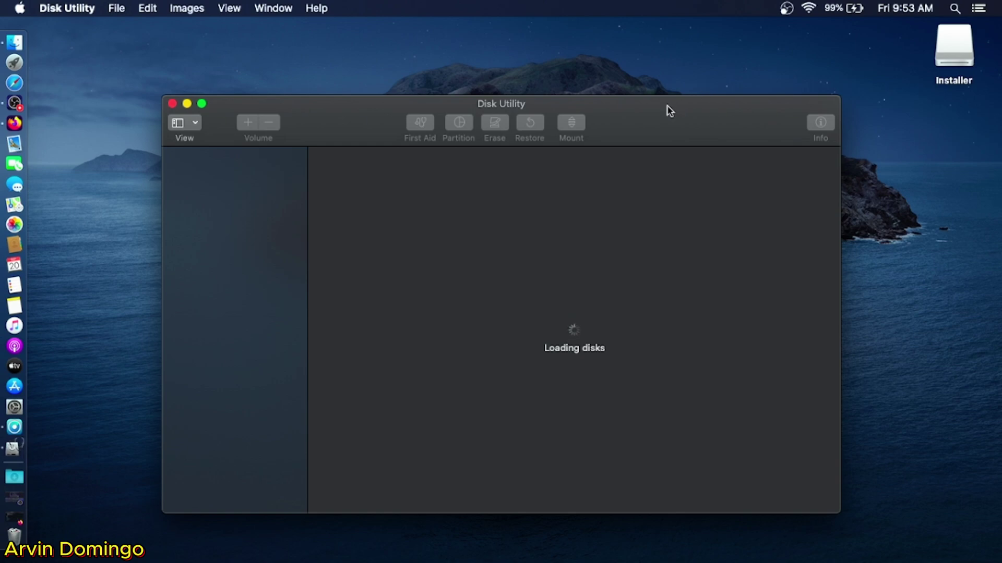
drag(666, 105, 660, 92)
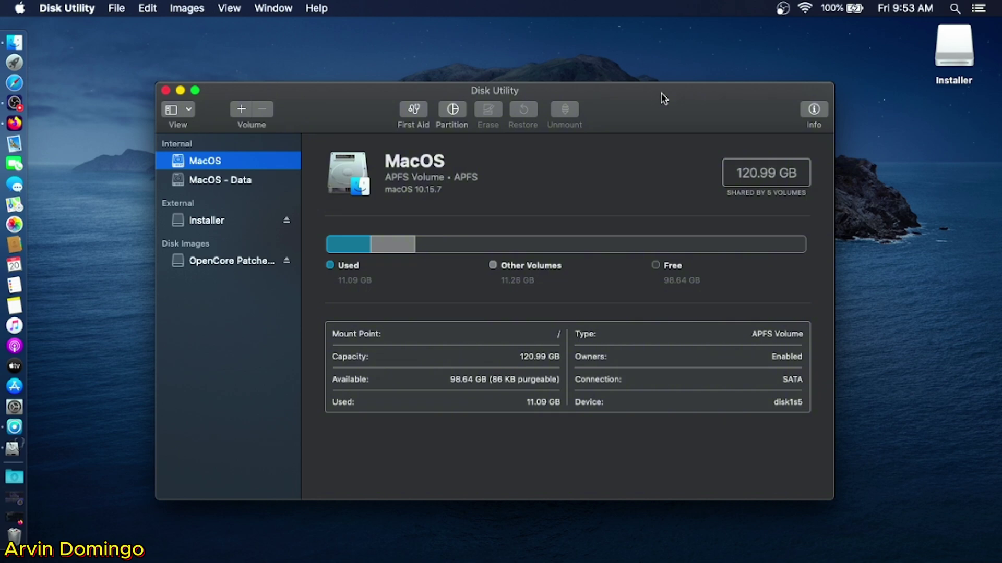
click(180, 112)
click(190, 164)
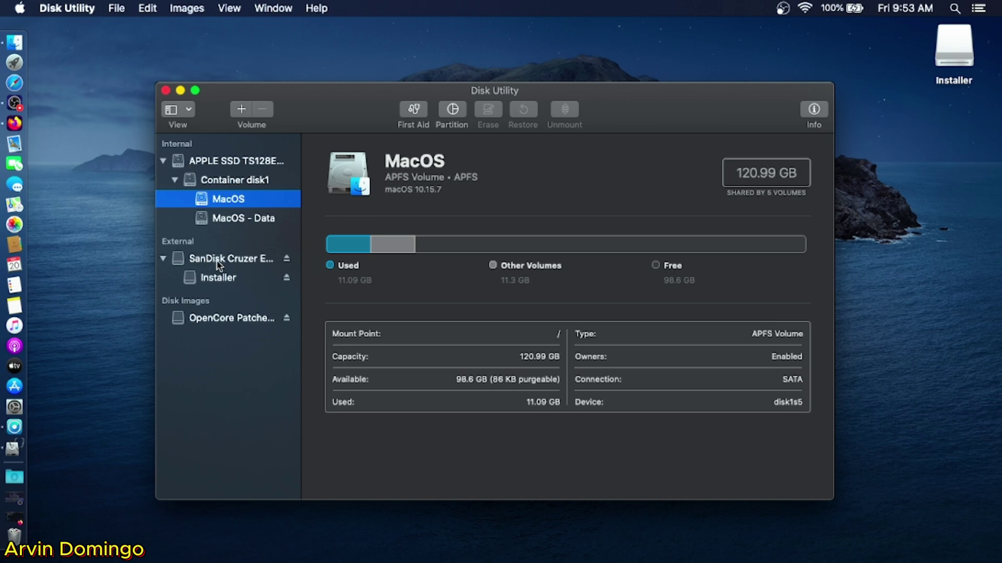
Erase the SanDisk Cruzer Edge drive as Untitled with Mac OS Extended (Journaled) and GUID Partition Map, then close Disk Utility.
click(217, 260)
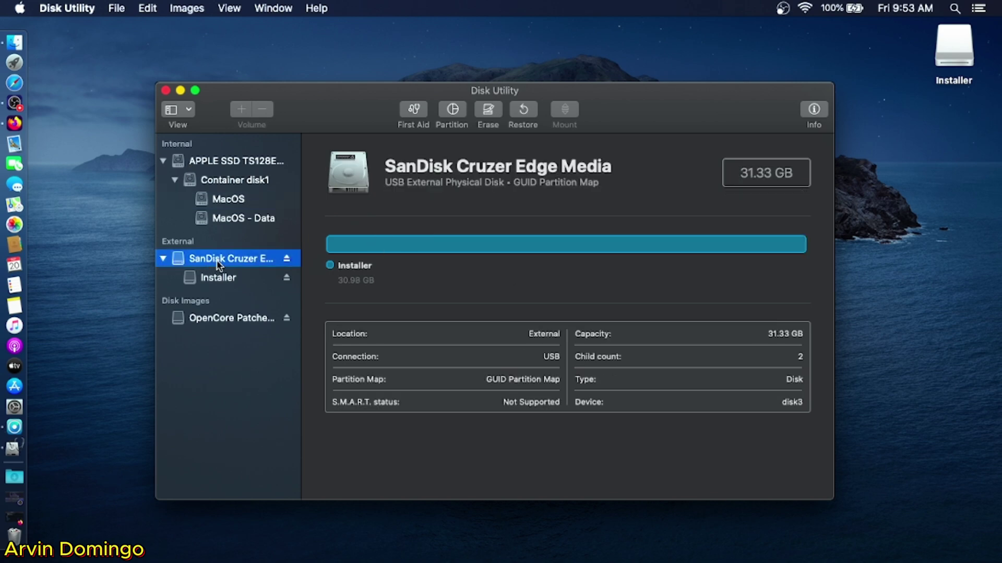
click(486, 111)
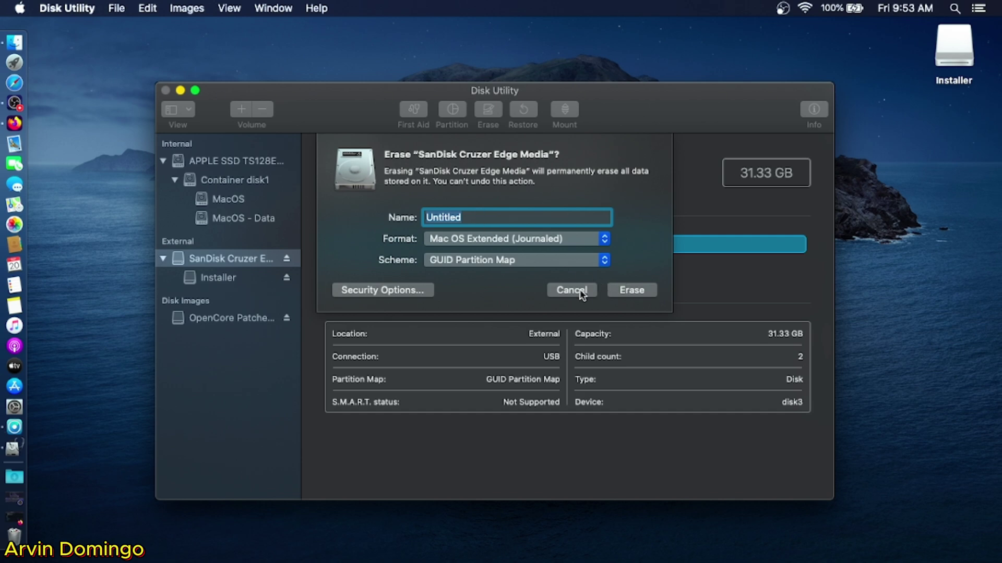
click(618, 291)
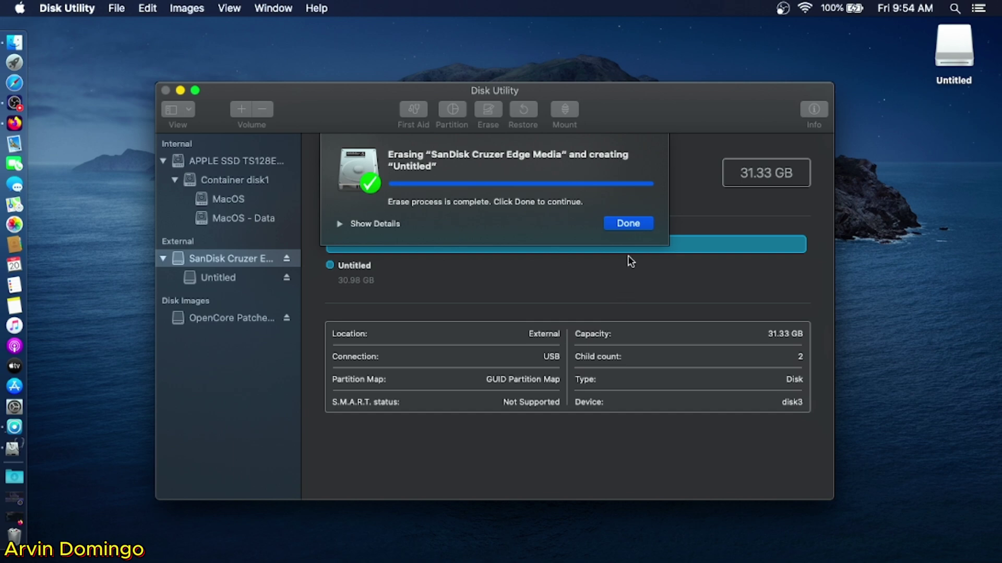
click(628, 224)
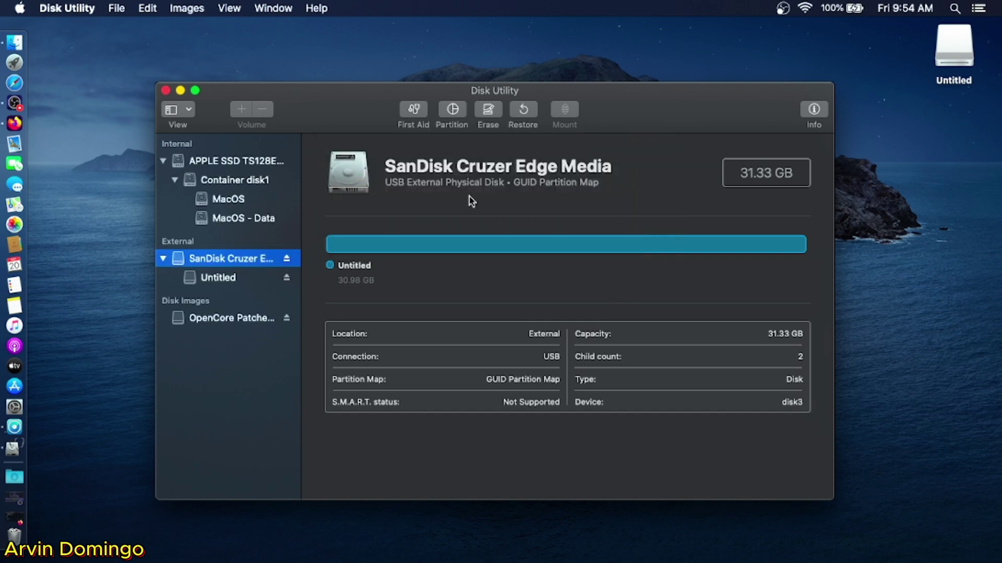
click(166, 91)
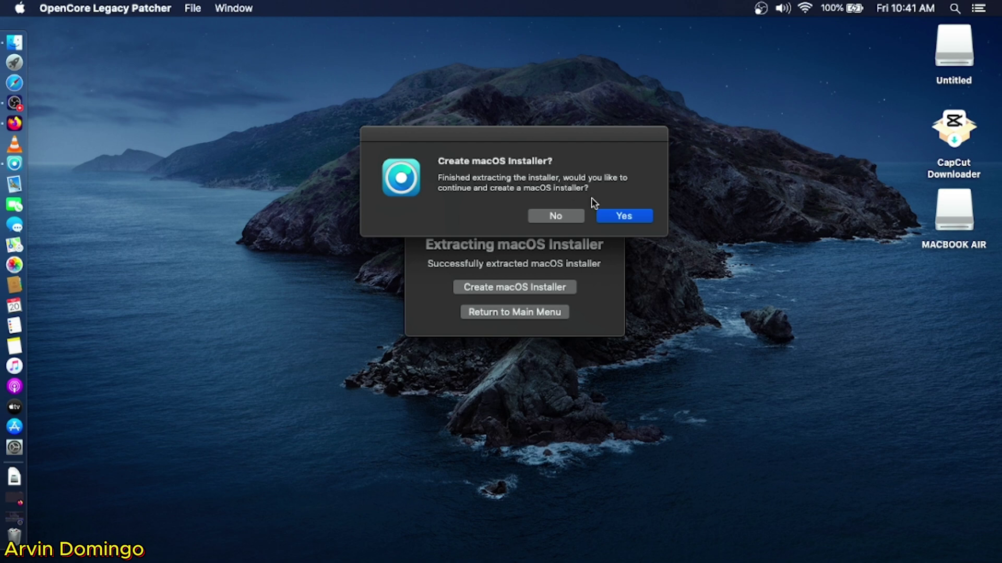
Continue to macOS installer creation in OpenCore Legacy Patcher and eject the MACBOOK AIR drive.
click(619, 217)
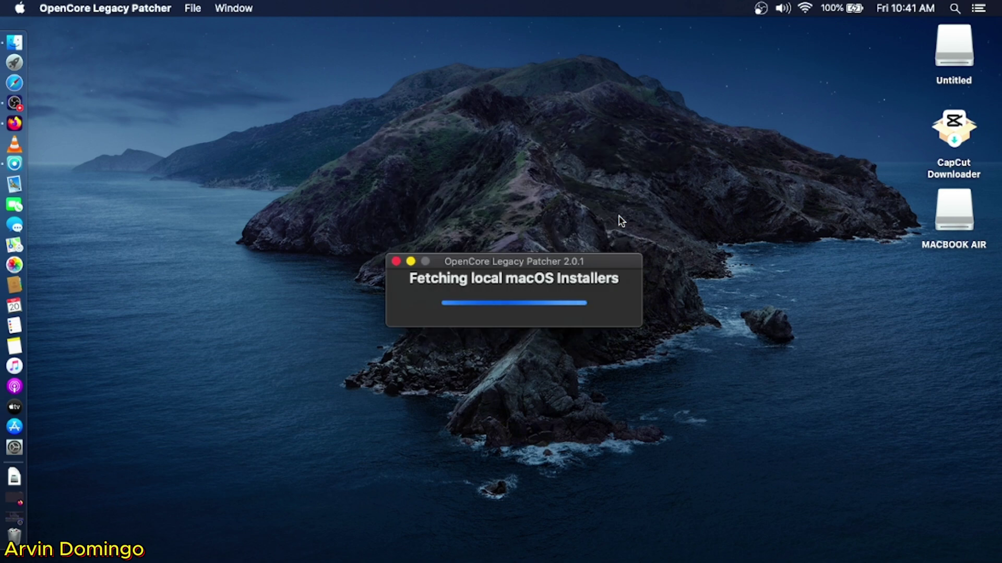
right_click(953, 209)
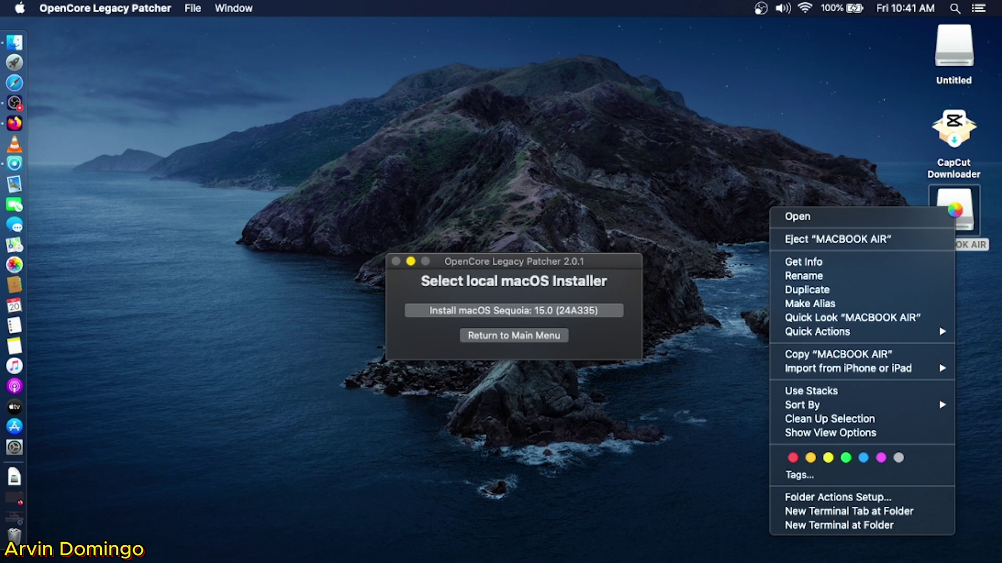
click(916, 239)
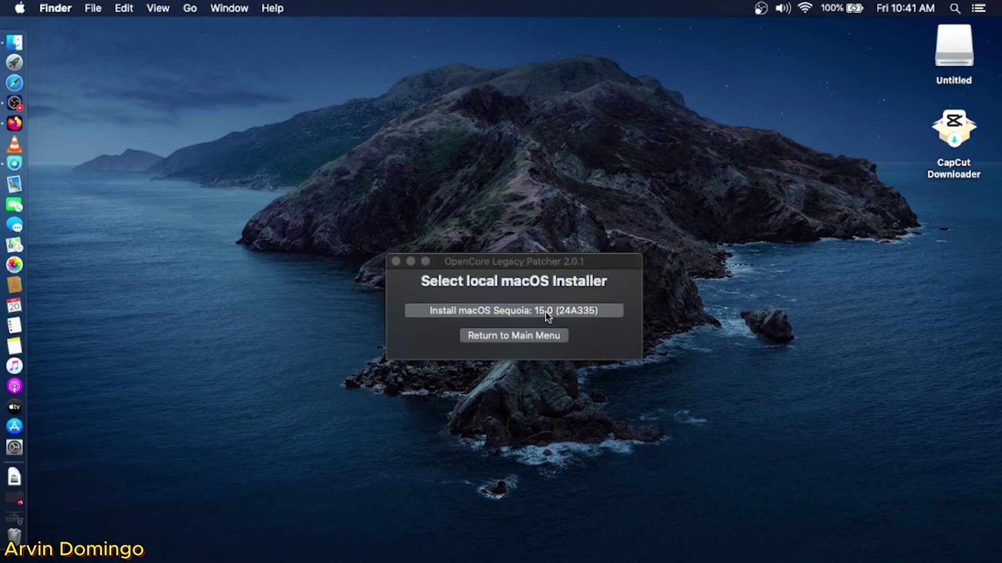
Eject the CapCut Downloader volume and choose Install macOS Sequoia 15.0 (24A335) as the local installer.
right_click(964, 134)
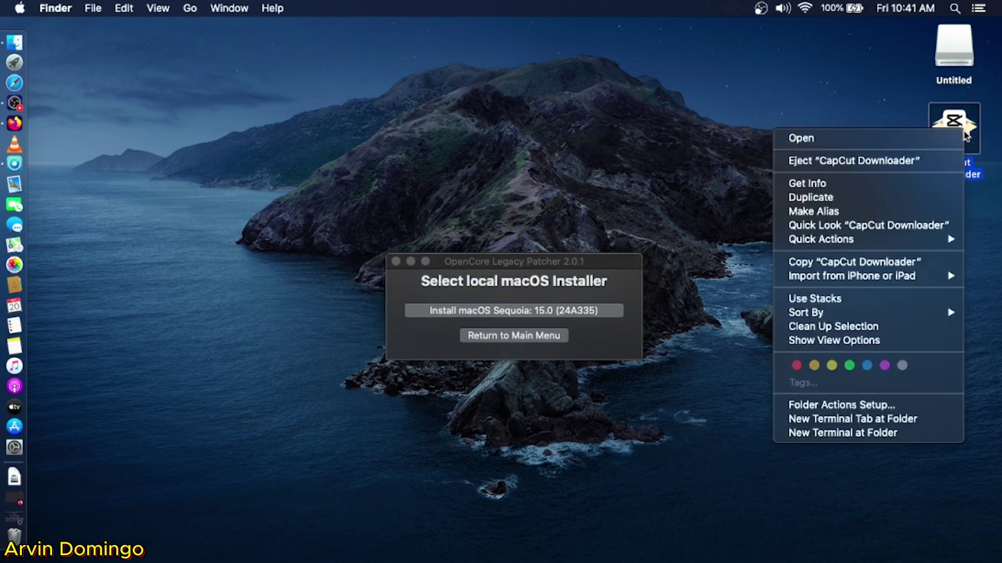
click(899, 159)
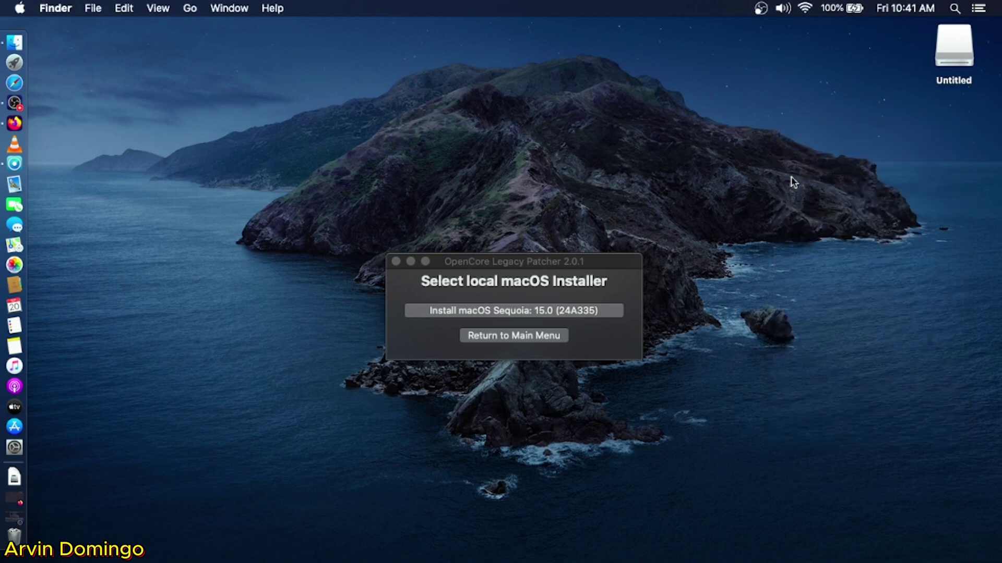
click(567, 312)
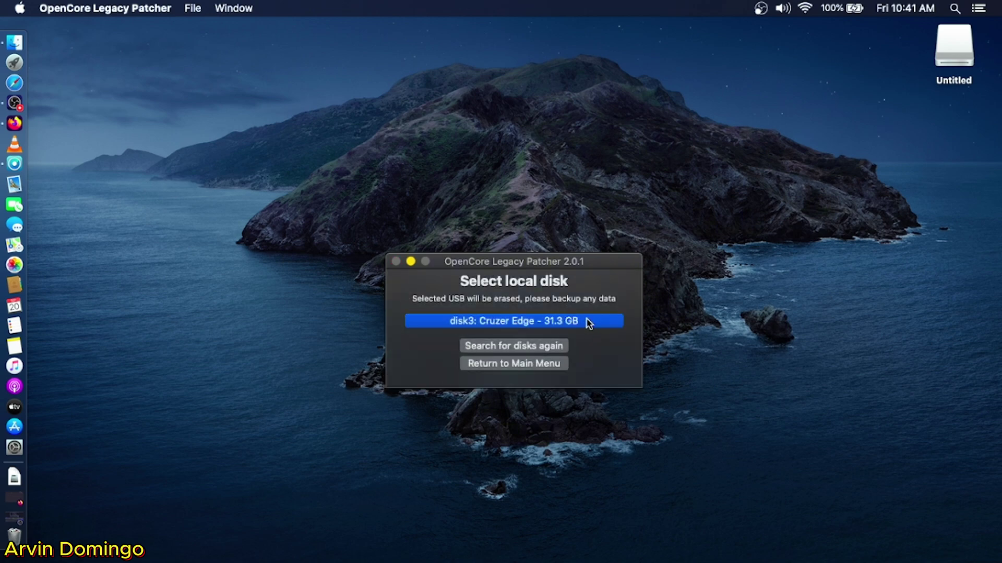
Check the Untitled drive's capacity in its info window, and choose disk3 Cruzer Edge as the installer target, confirming its erasure.
right_click(955, 51)
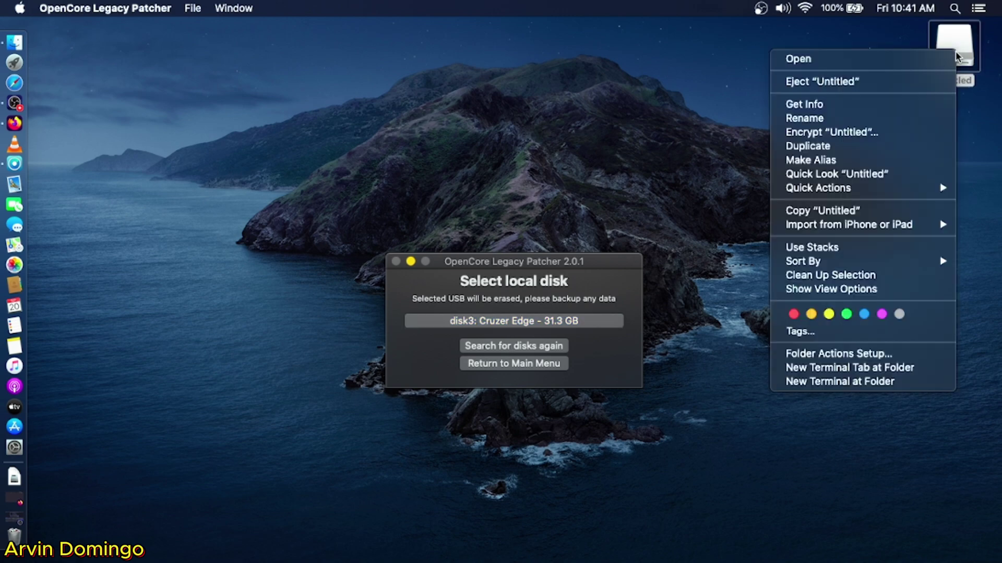
key(Escape)
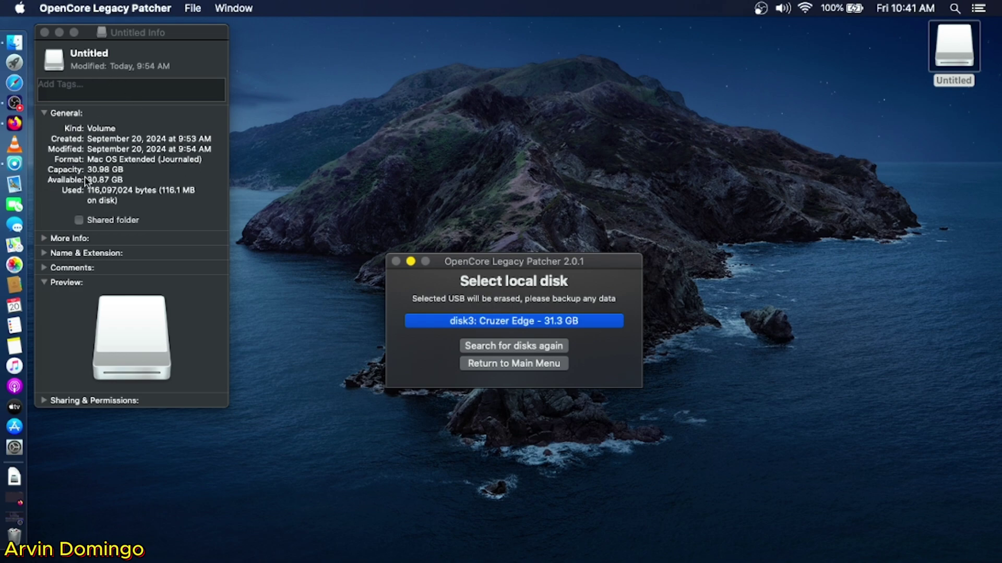
click(45, 32)
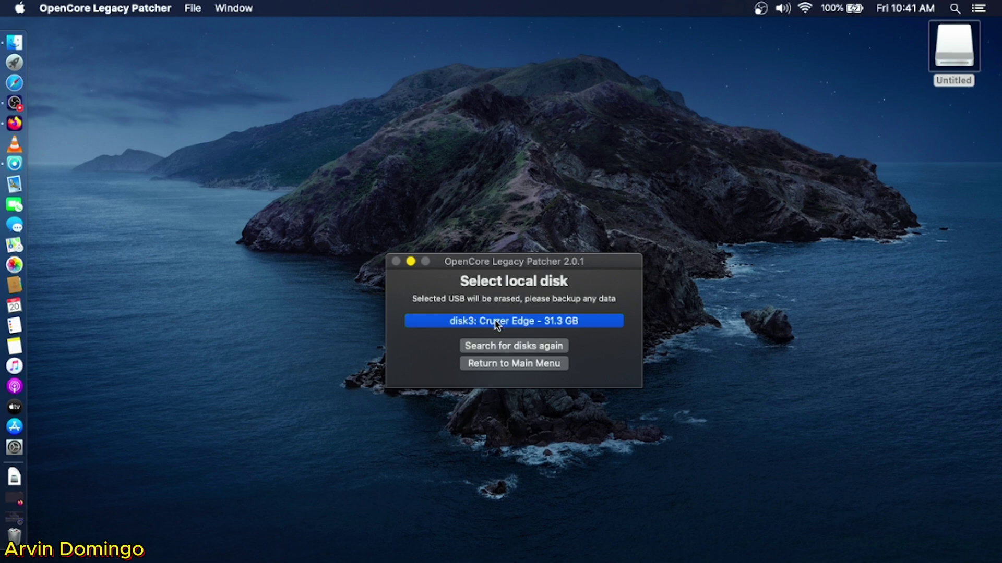
click(562, 326)
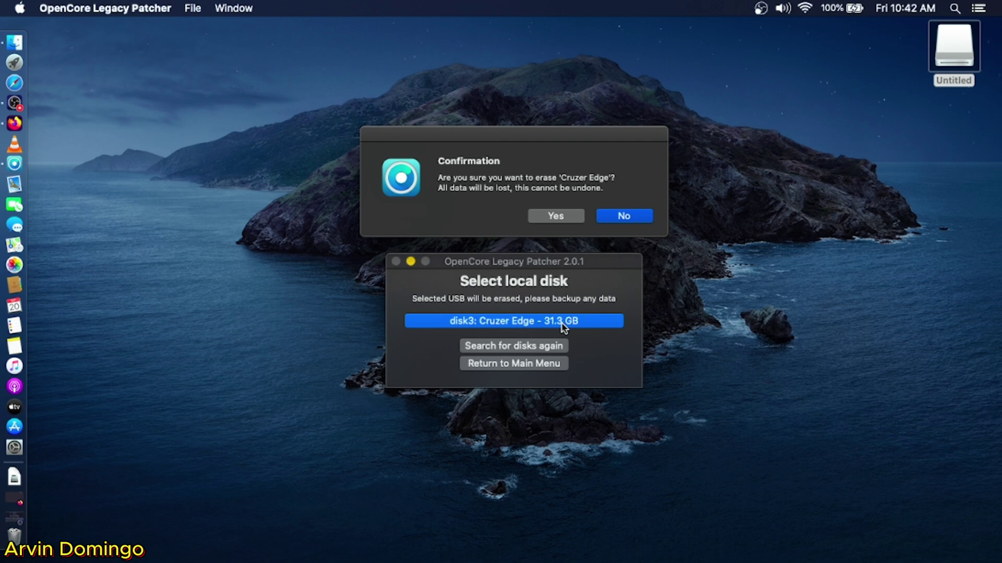
click(556, 217)
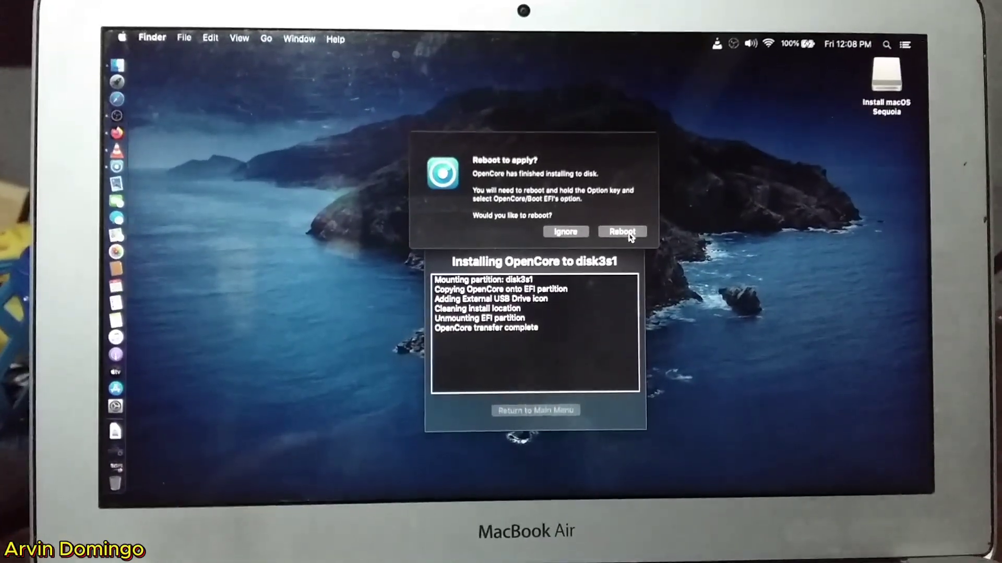
Accept the reboot after the OpenCore installation and restart the Mac without reopening windows at login.
click(622, 233)
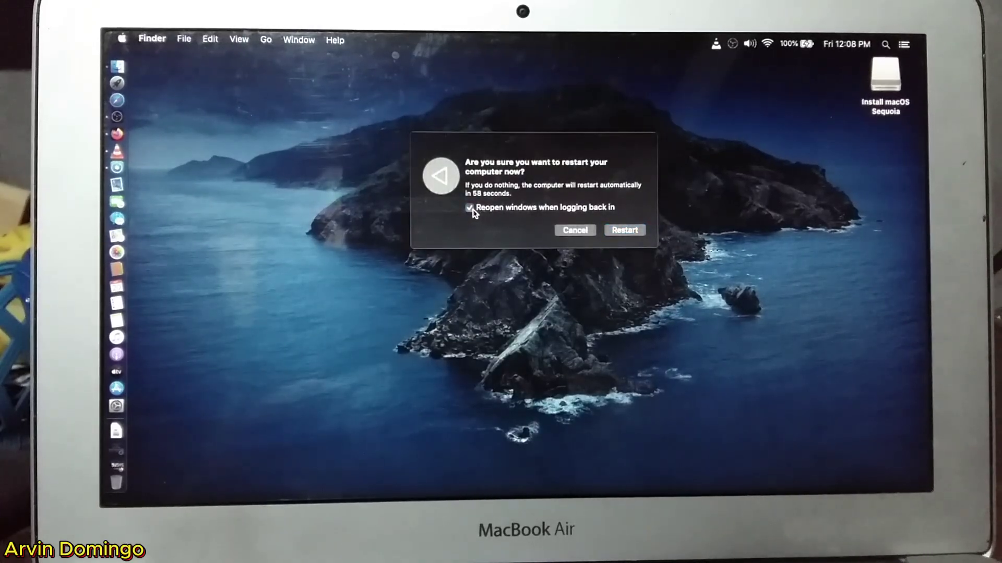
click(469, 208)
click(643, 233)
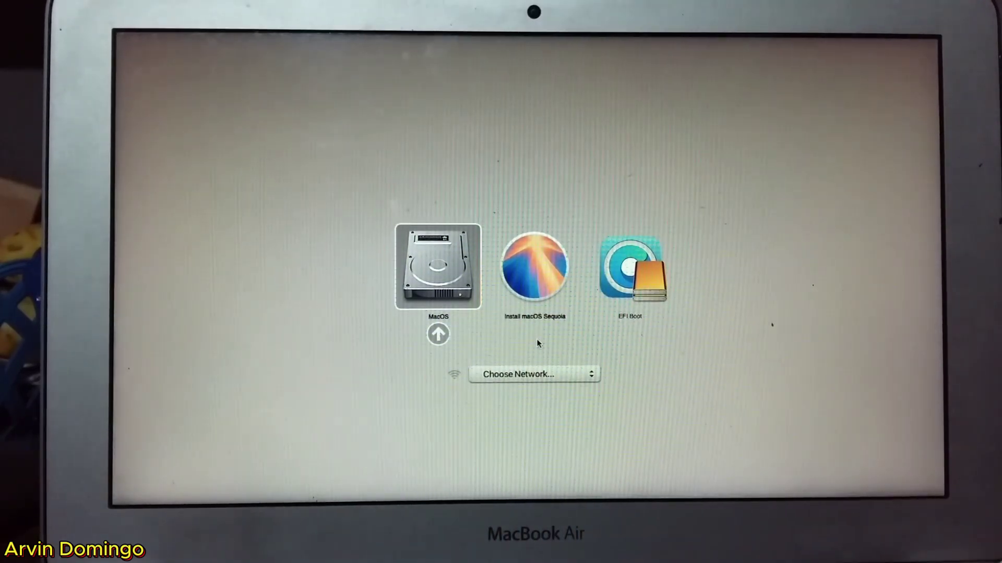
Select EFI Boot as the startup volume in the boot picker.
key(Right)
key(Right)
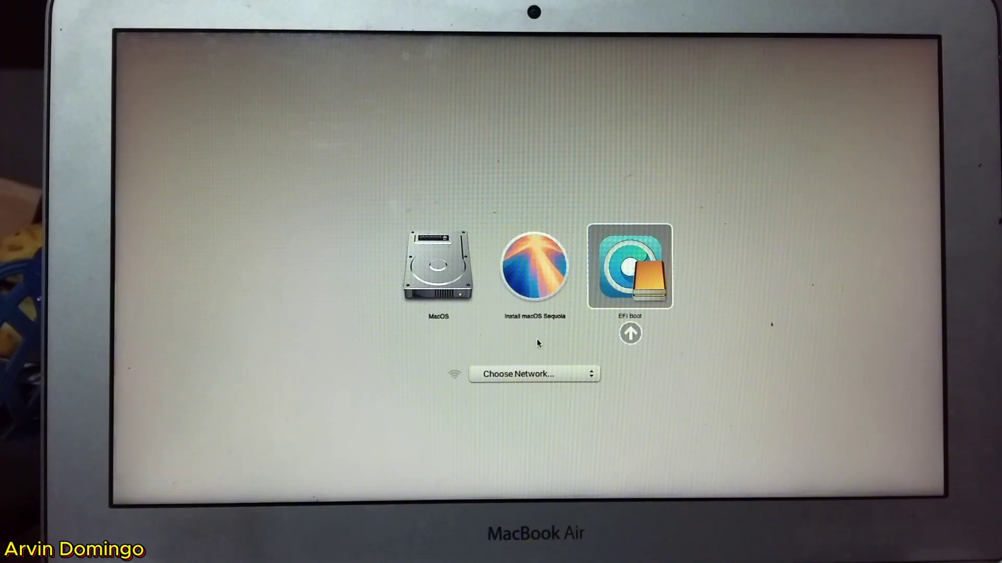